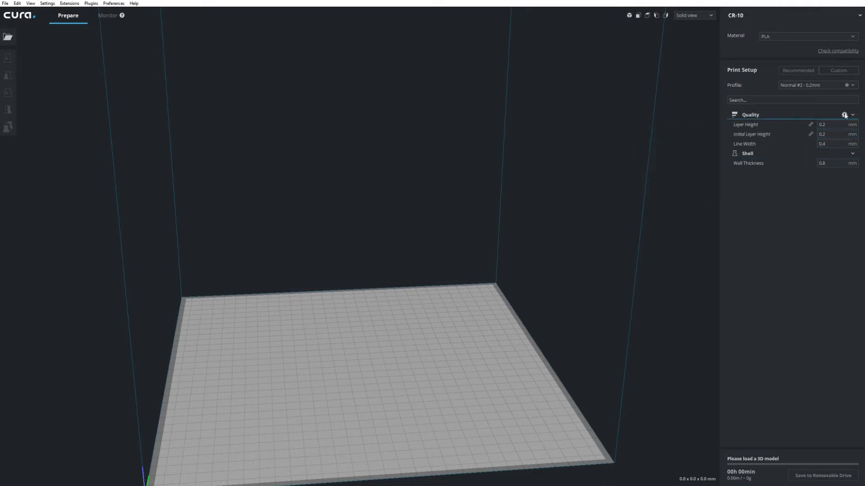
Step: Tick Check all in Setting Visibility so every print setting shows, then close Preferences
click(844, 114)
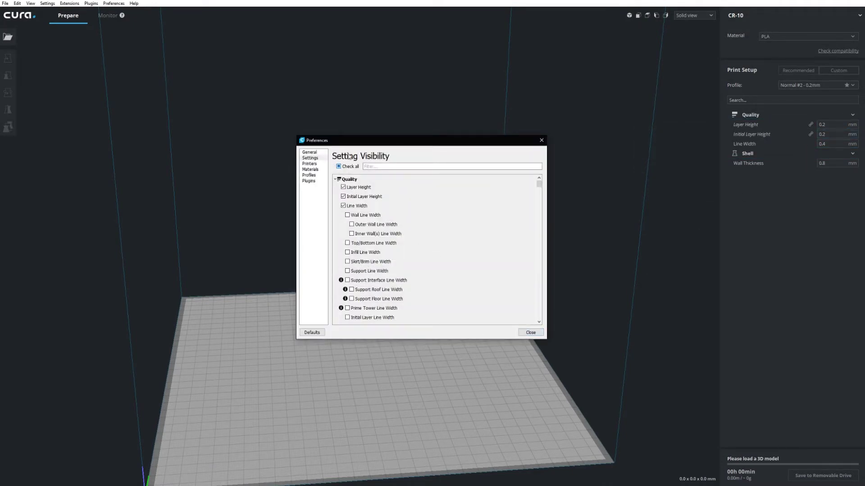
click(346, 167)
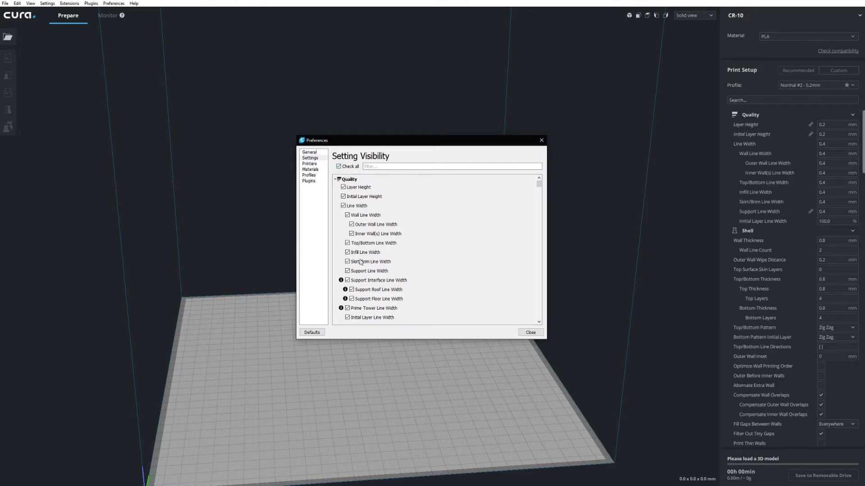
scroll(402, 261, down, 15)
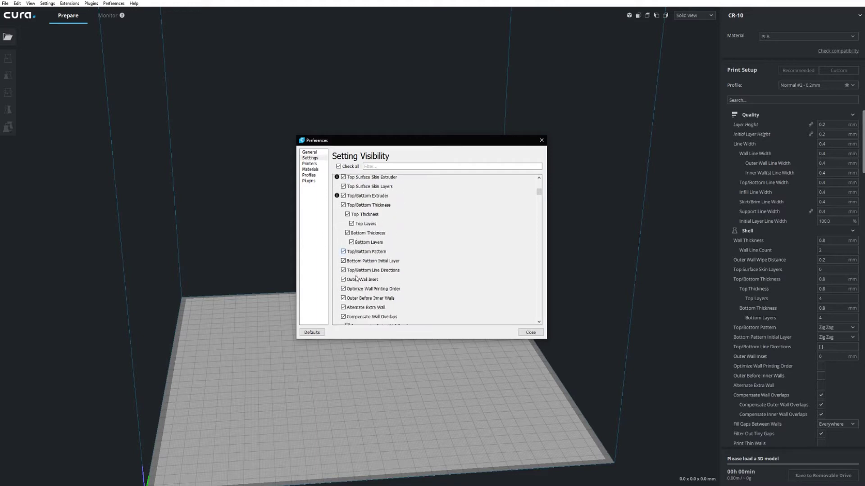
scroll(352, 280, down, 3)
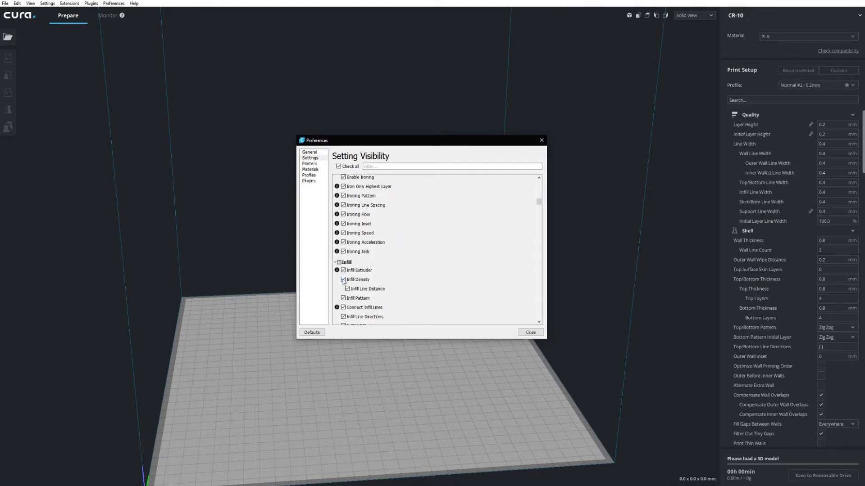
scroll(368, 253, up, 10)
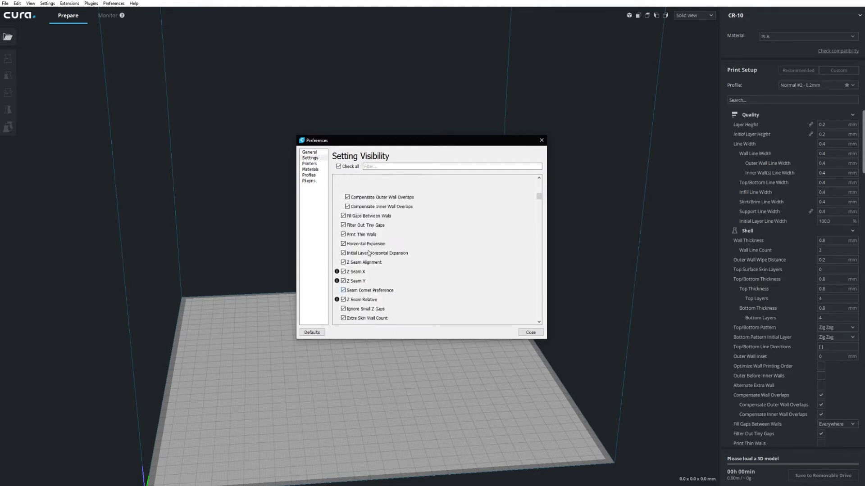
scroll(368, 254, up, 8)
click(534, 334)
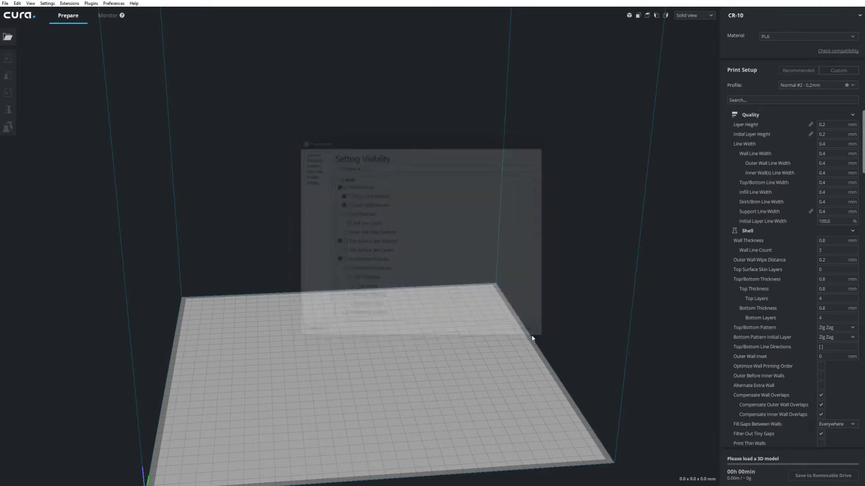
scroll(785, 274, down, 11)
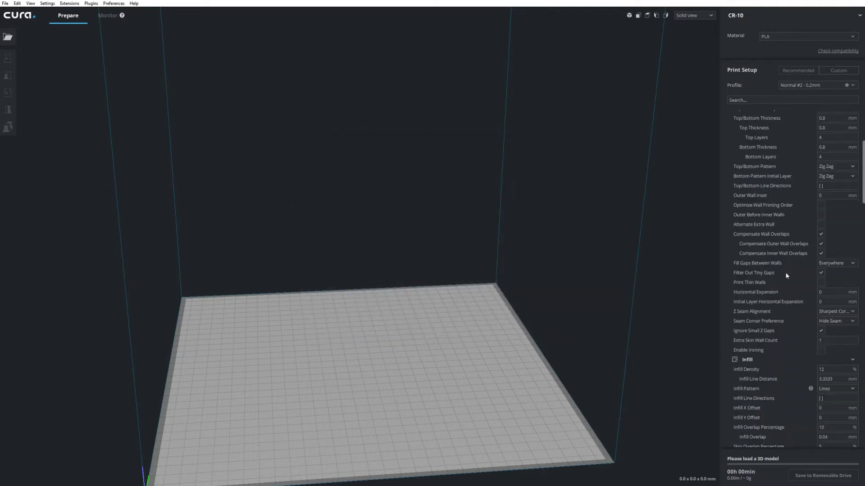
scroll(785, 276, down, 15)
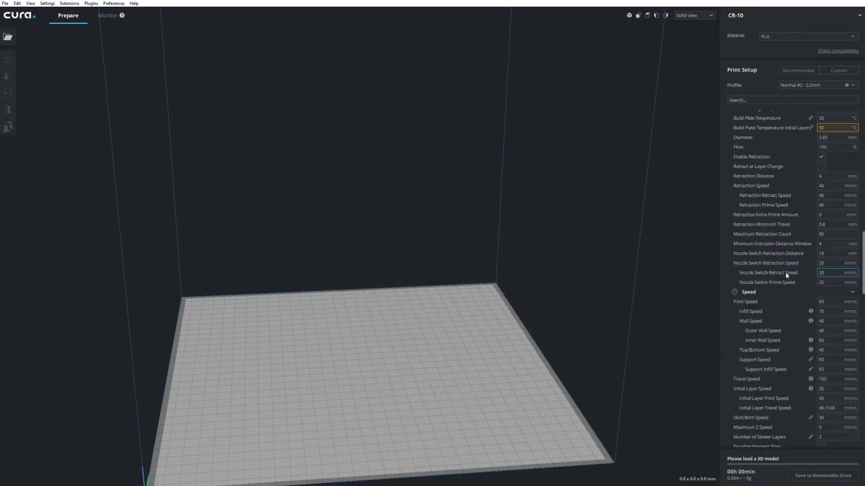
scroll(785, 272, down, 12)
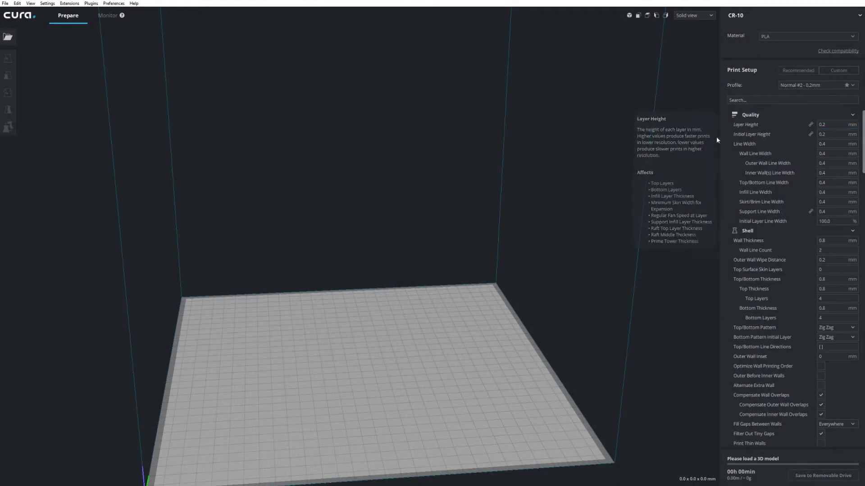
mouse_move(747, 156)
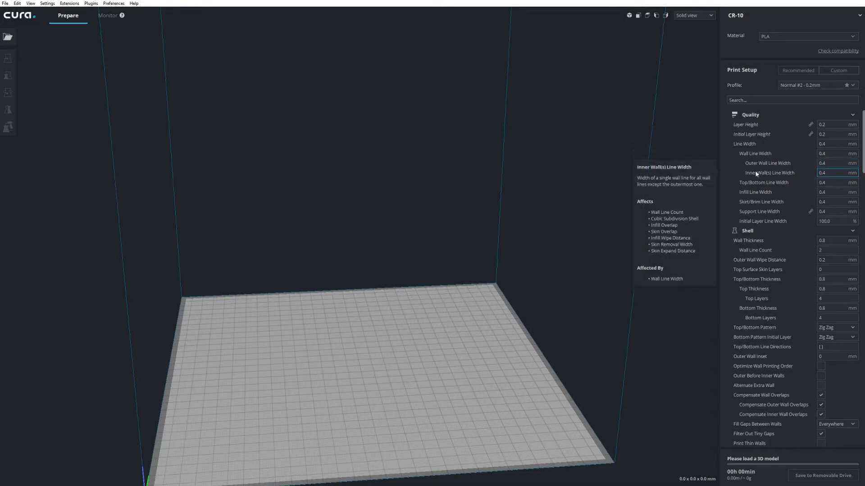
mouse_move(756, 186)
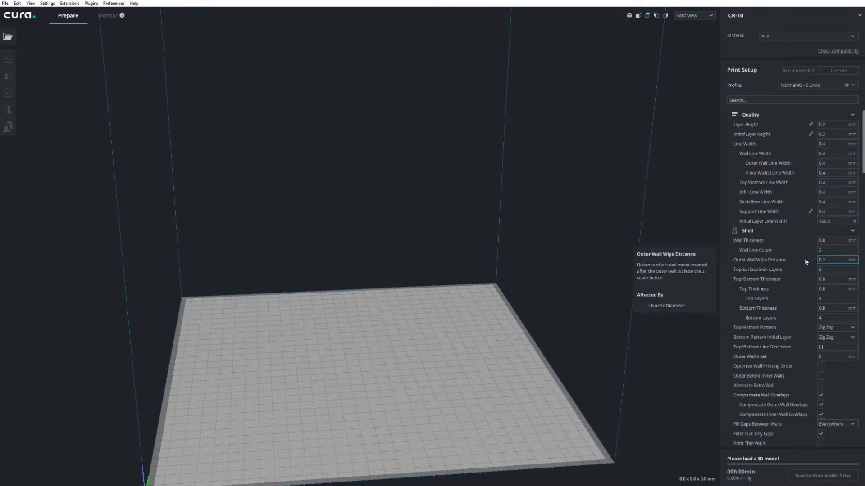
click(818, 260)
text(2)
click(818, 288)
text(4)
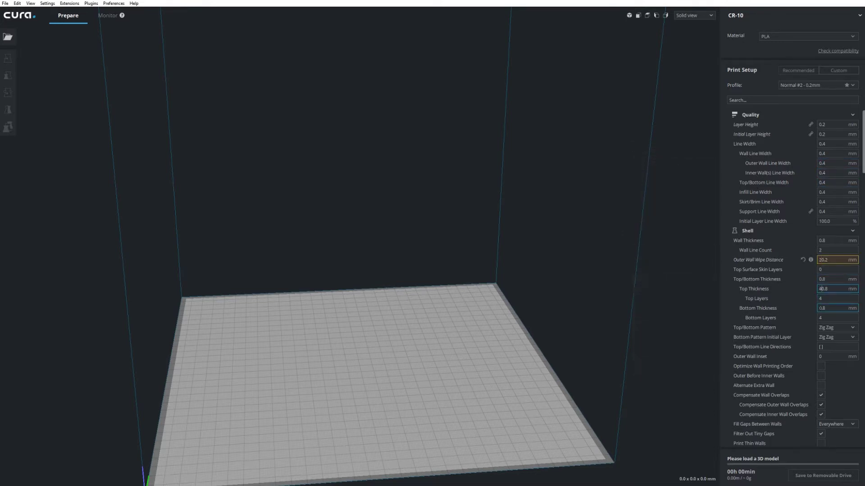
click(813, 327)
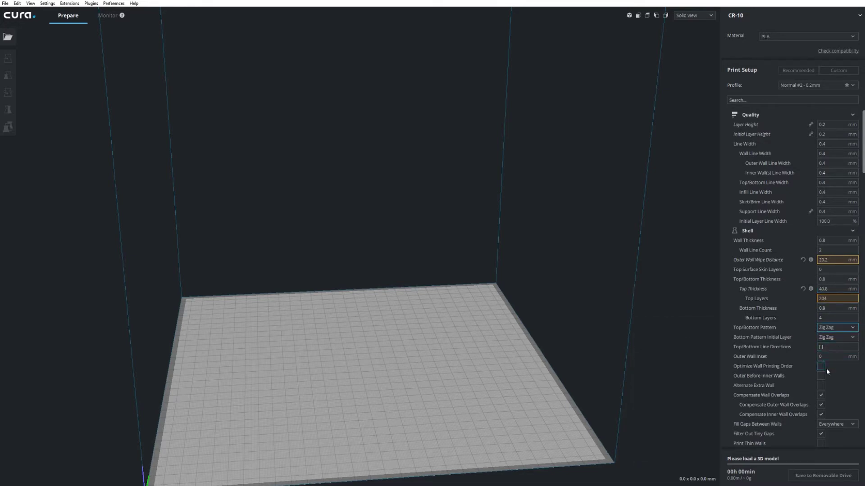
click(843, 328)
click(836, 338)
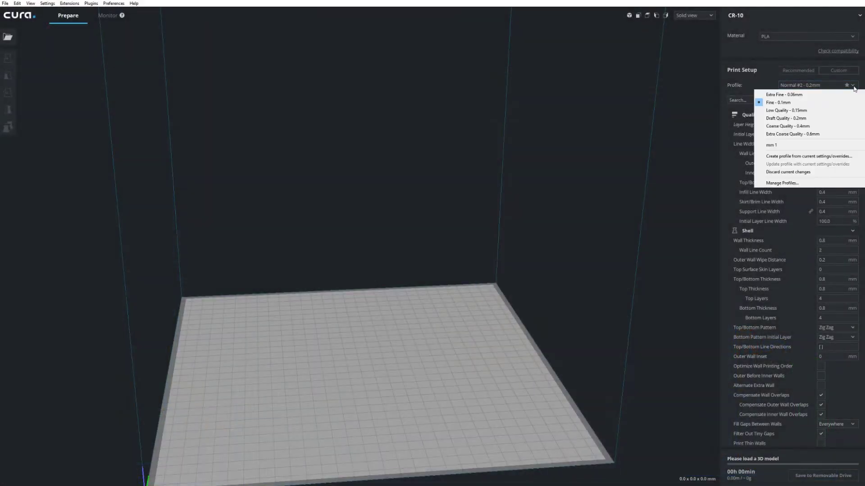
click(852, 86)
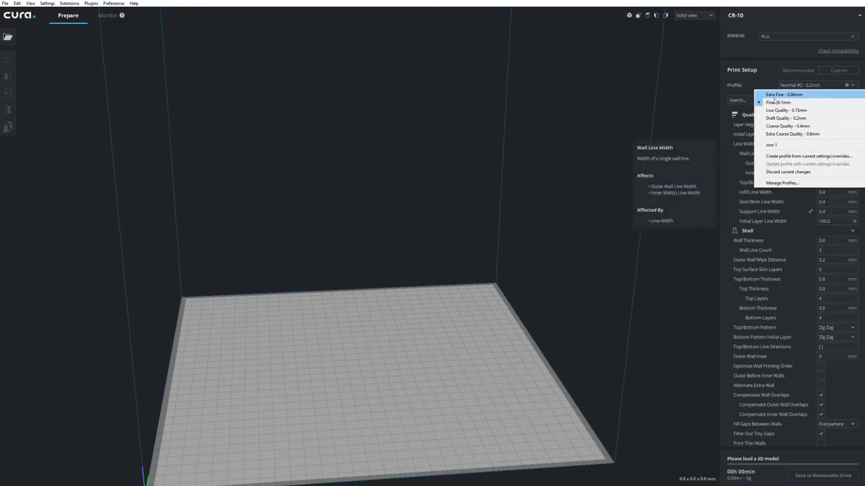
Step: Create a new Custom Material from the Manage Materials page
click(791, 36)
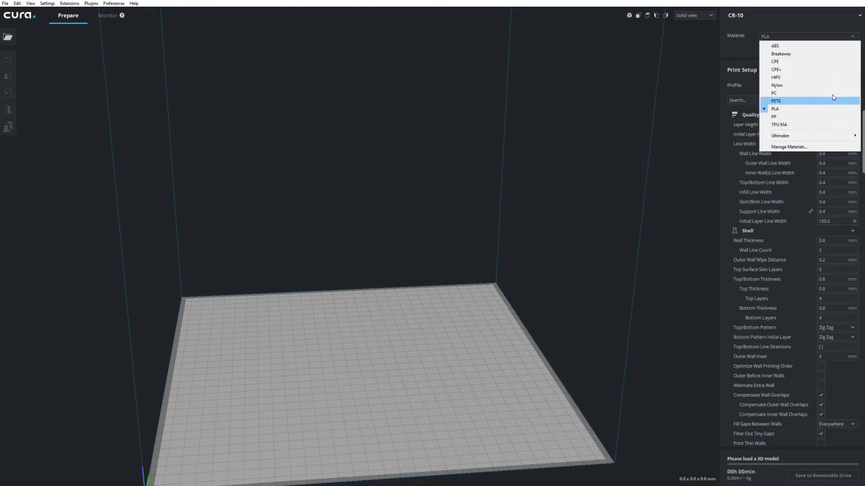
click(772, 148)
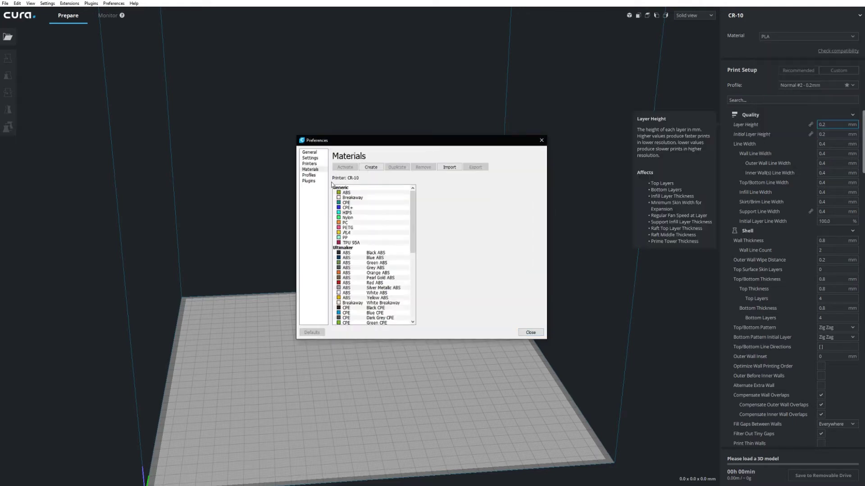
mouse_move(412, 210)
mouse_down()
mouse_move(407, 278)
mouse_move(414, 203)
mouse_up()
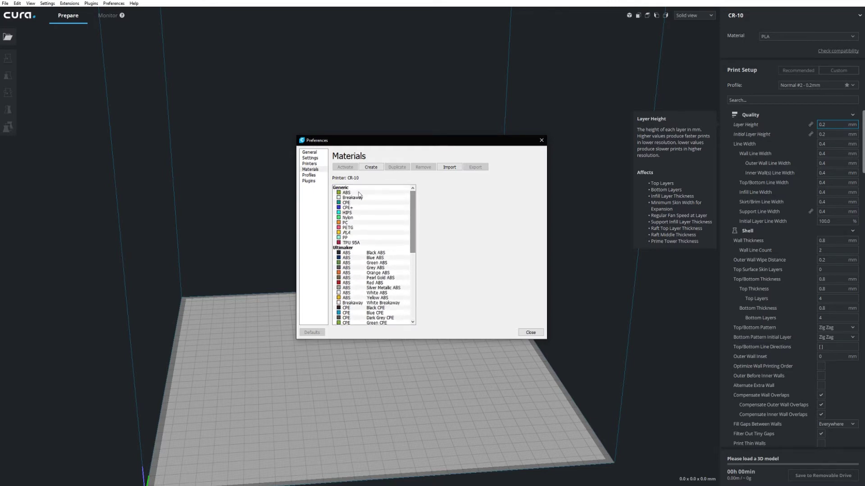
click(375, 168)
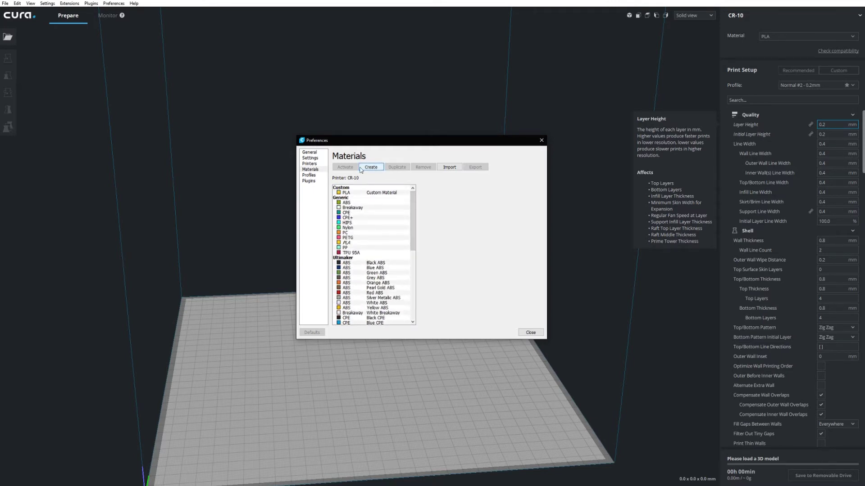
Step: Review the Custom Material's Information and Print settings, then switch to the Profiles page
click(362, 193)
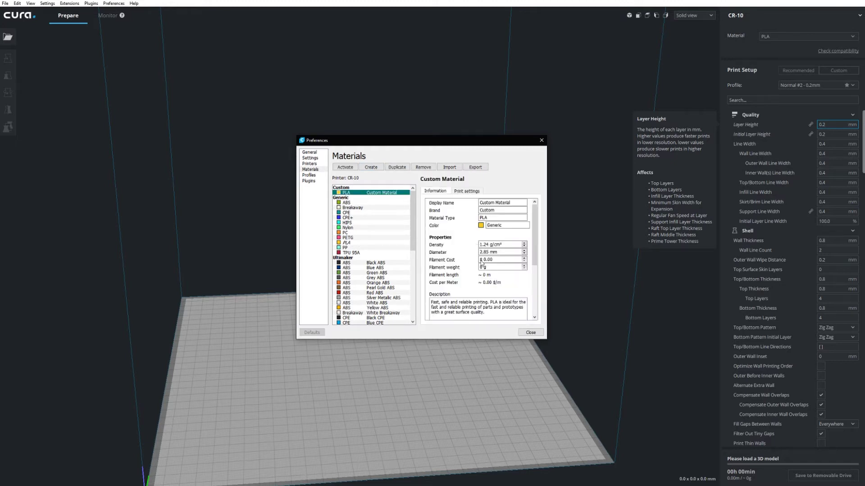
mouse_move(539, 215)
mouse_down()
mouse_move(537, 252)
mouse_move(529, 205)
mouse_up()
click(466, 192)
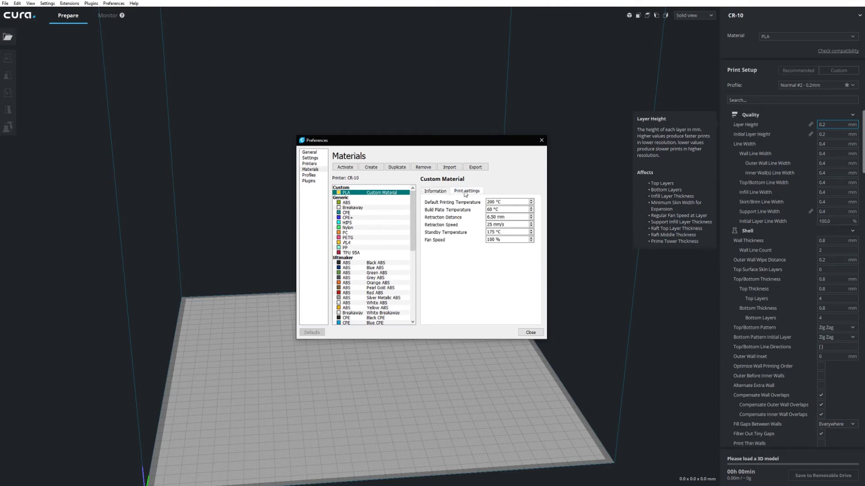
click(440, 192)
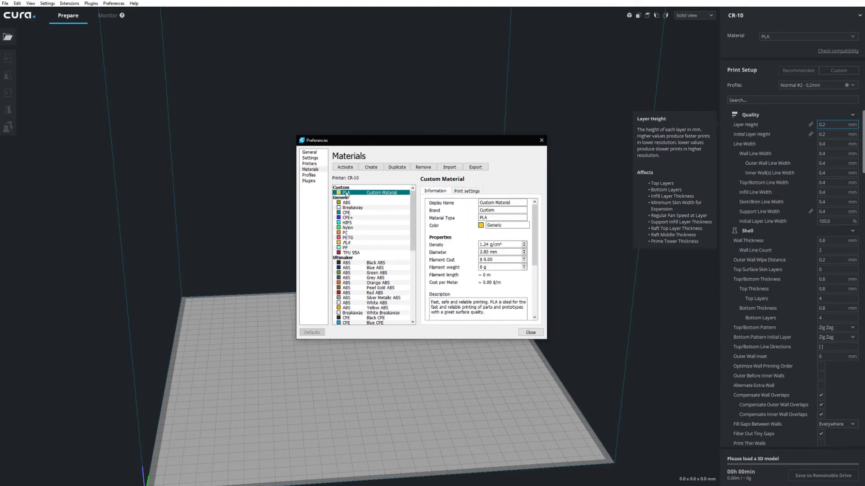
click(309, 175)
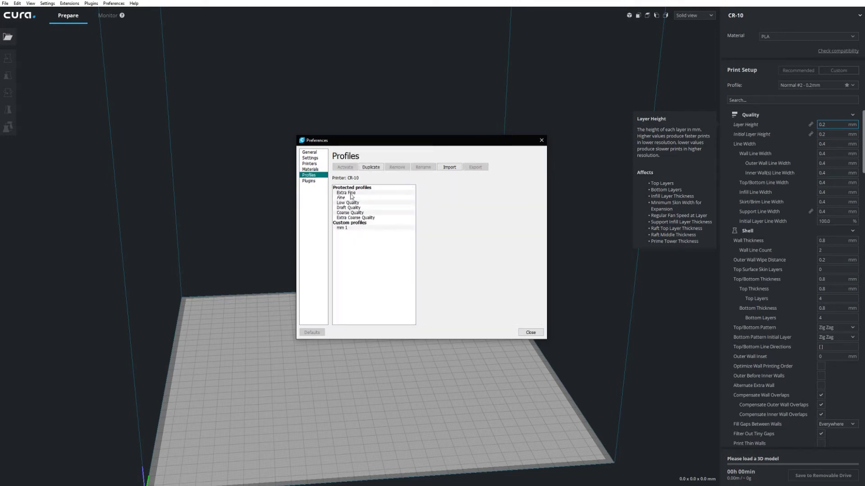
Step: Inspect the Extra Fine, Fine, Low Quality, Draft Quality and custom 'mm 1' profiles
click(345, 194)
click(344, 198)
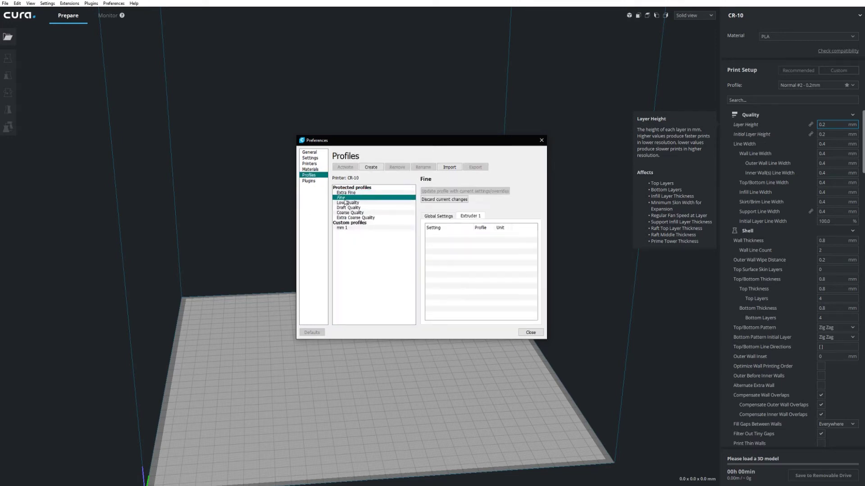
click(344, 203)
click(345, 208)
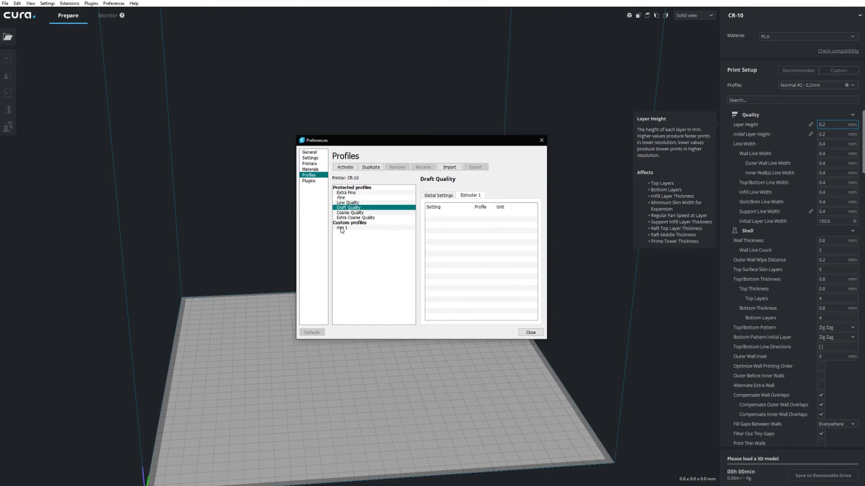
click(341, 228)
scroll(512, 255, down, 3)
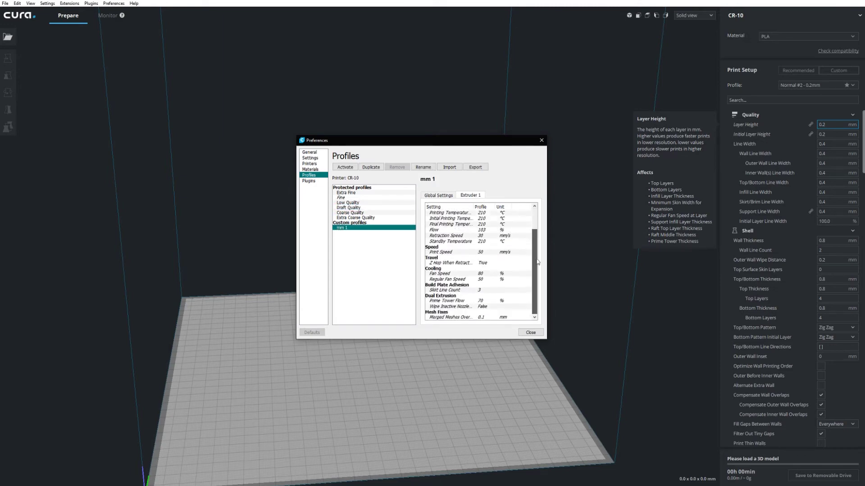
scroll(511, 255, up, 3)
click(346, 207)
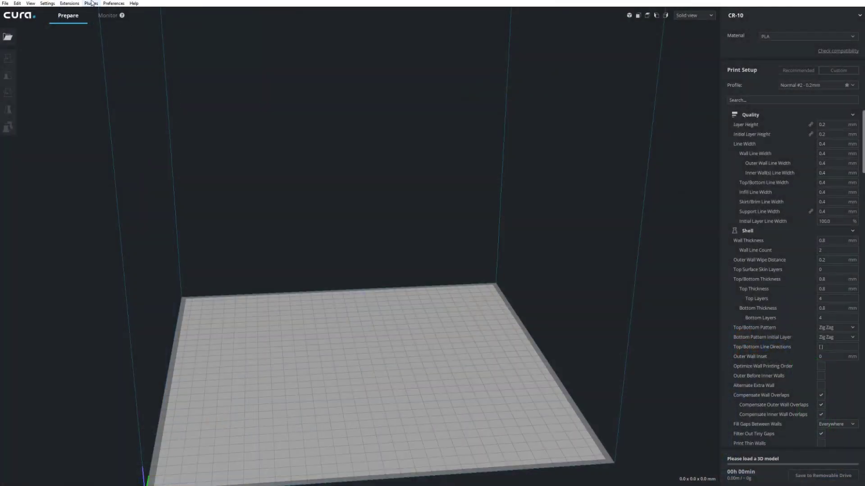
Step: Download the Auto Orientation plugin from Browse plugins, accept its license, and confirm the installation
click(91, 4)
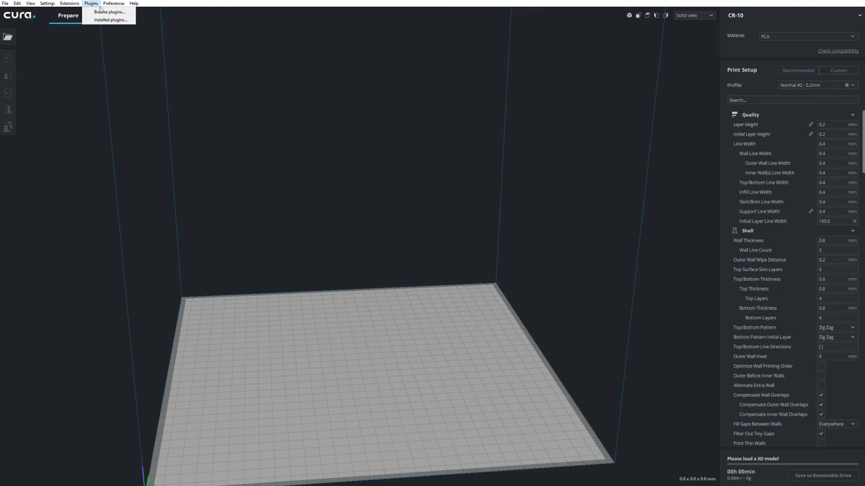
click(104, 12)
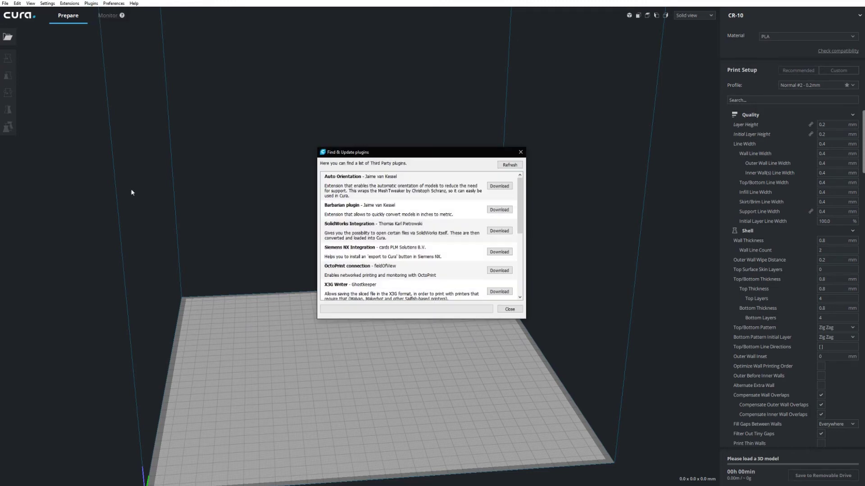
mouse_move(520, 205)
mouse_down()
mouse_move(523, 264)
mouse_move(523, 203)
mouse_up()
click(495, 189)
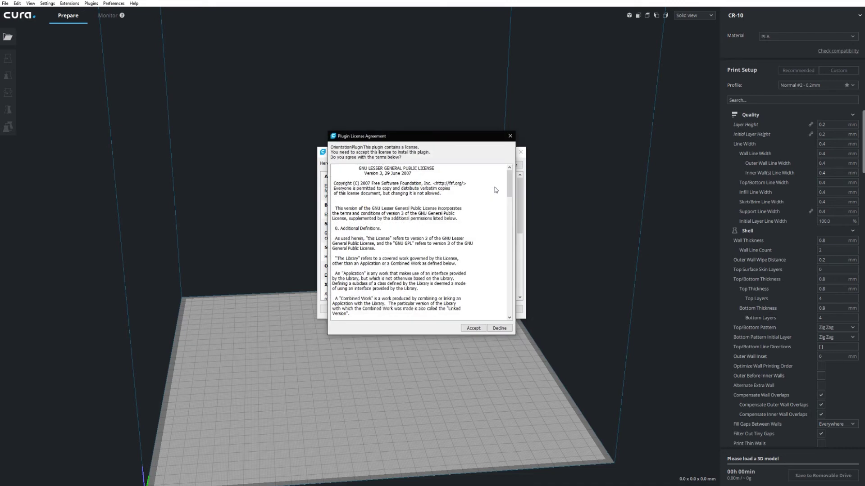
click(472, 328)
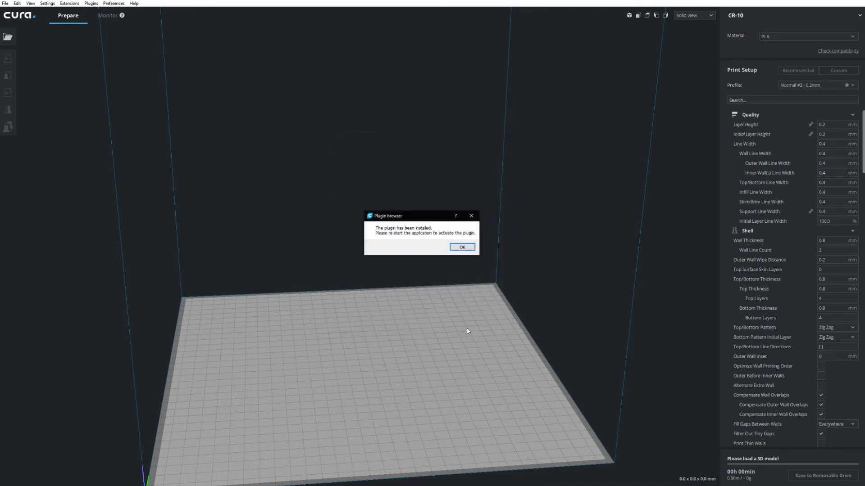
click(463, 248)
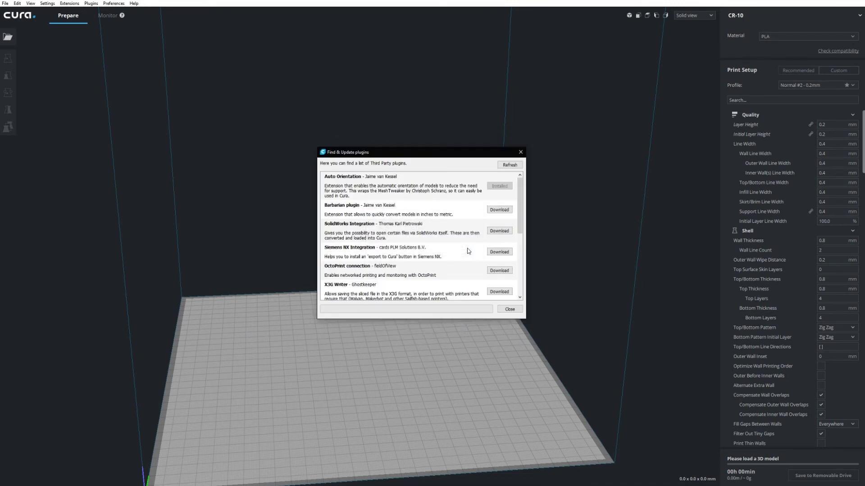